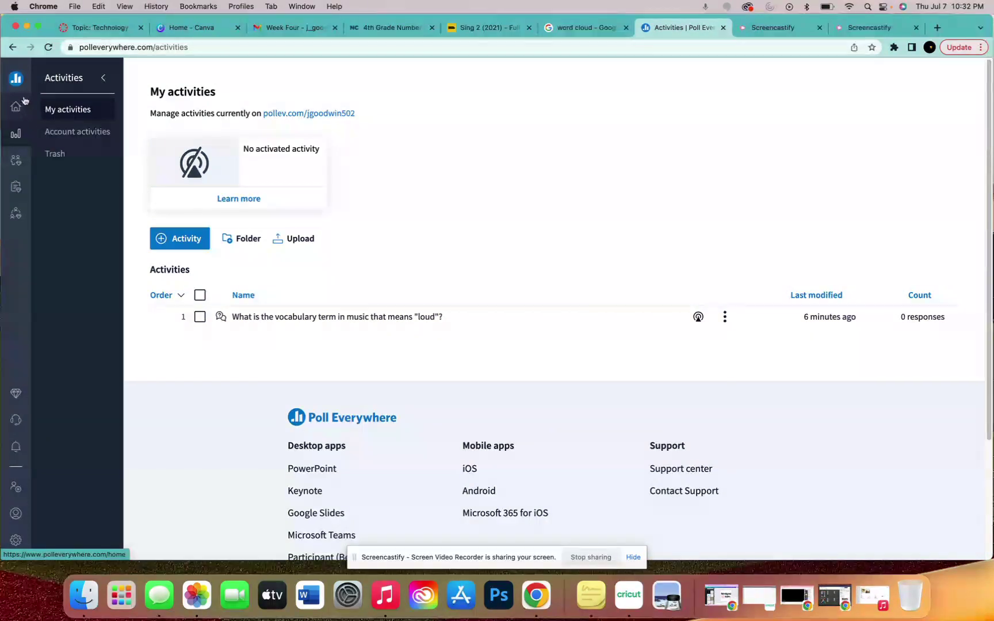
# From the home page, open the personal info behind the activity response URL, review it and save the profile settings.
pyautogui.click(16, 106)
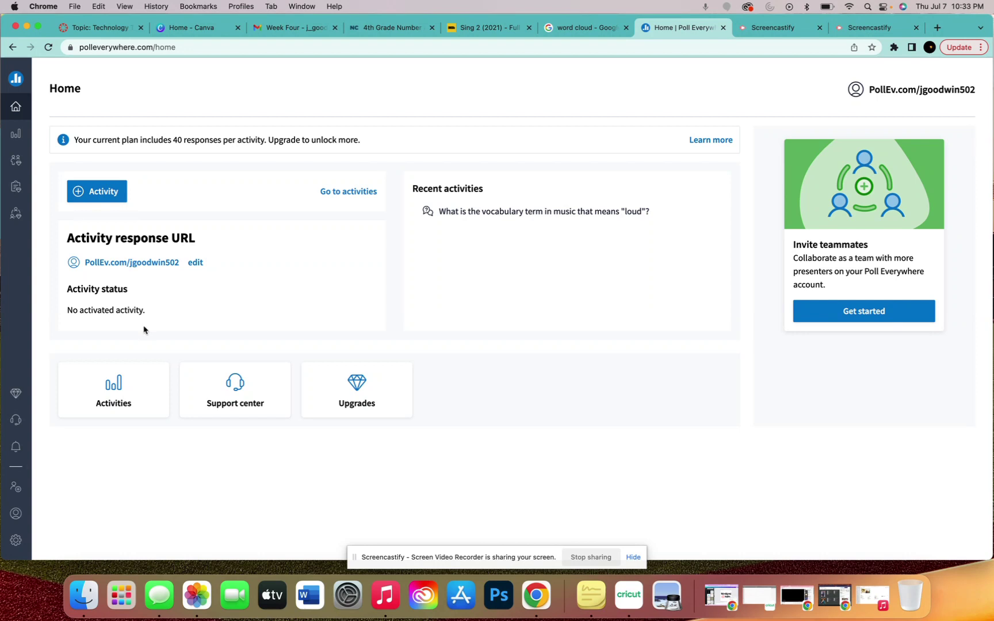
pyautogui.click(196, 263)
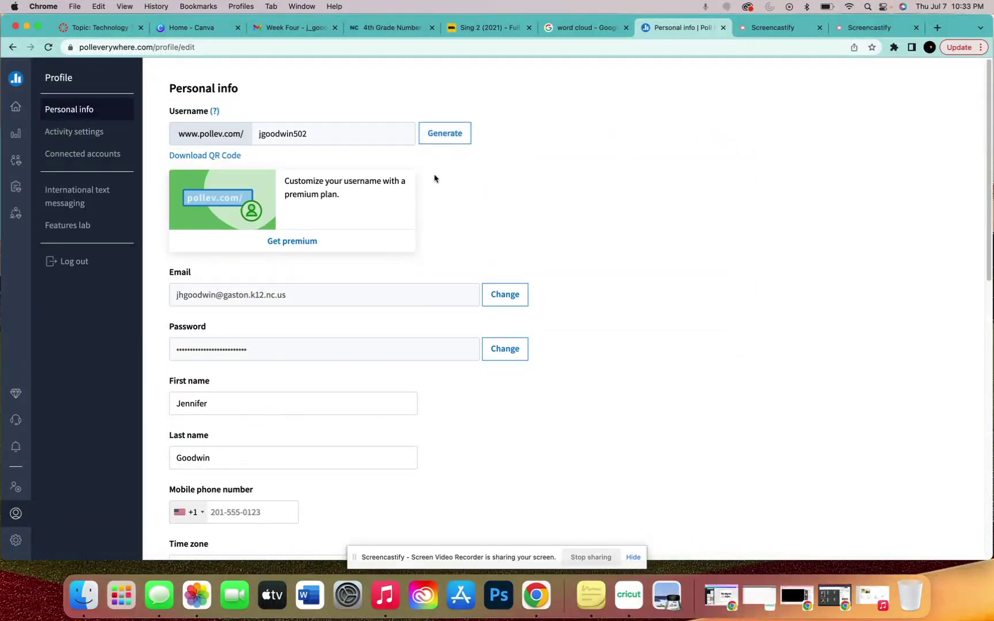
pyautogui.scroll(-5, 433, 380)
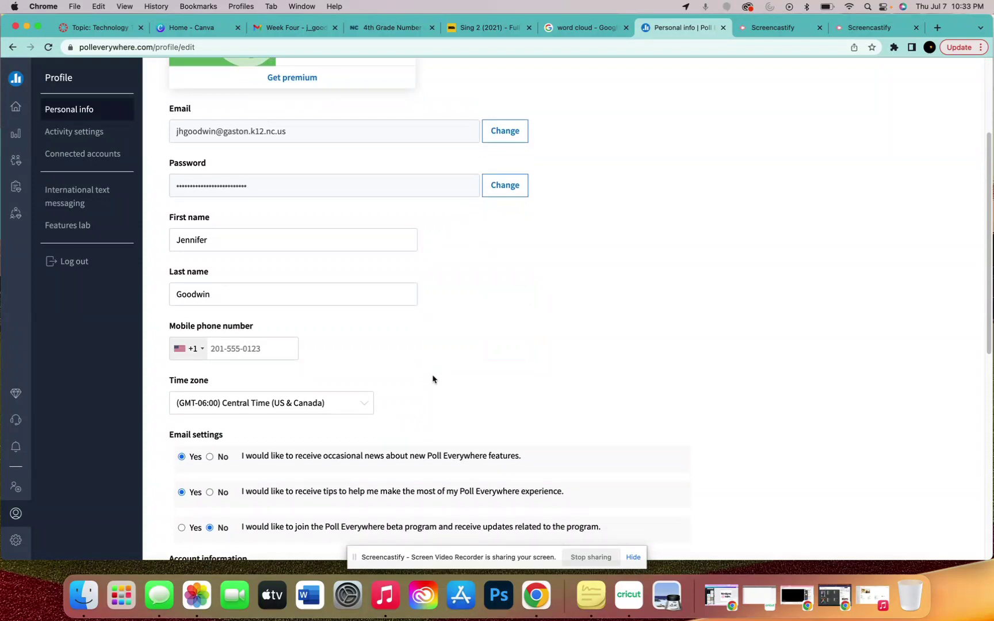
pyautogui.scroll(-9, 432, 378)
pyautogui.click(186, 307)
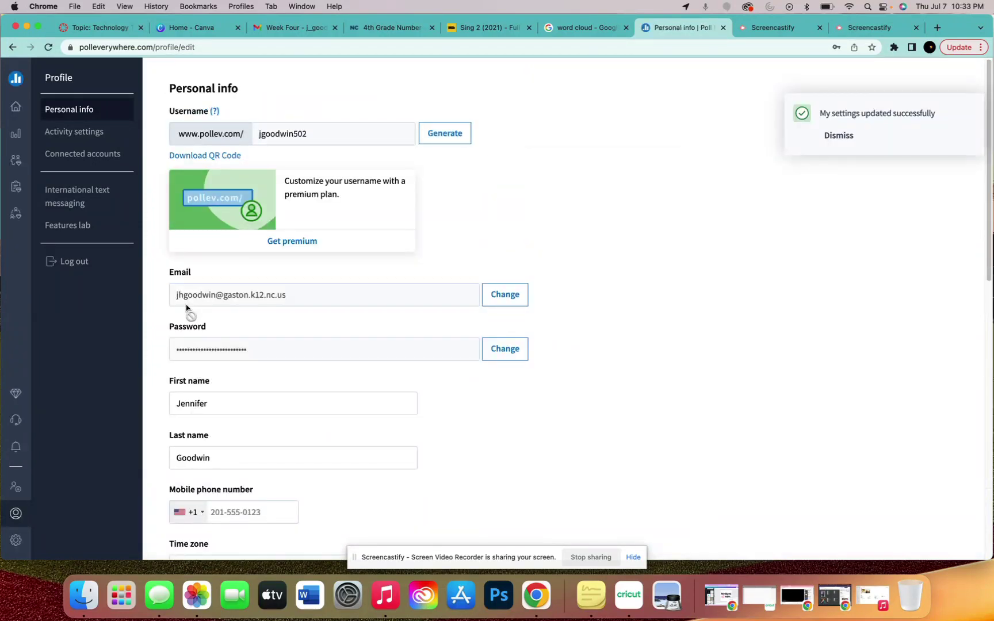
# Start a new activity from the home page and preview the word cloud, Q&A, clickable image, survey, open-ended, emotion scale and icebreaker types.
pyautogui.click(15, 106)
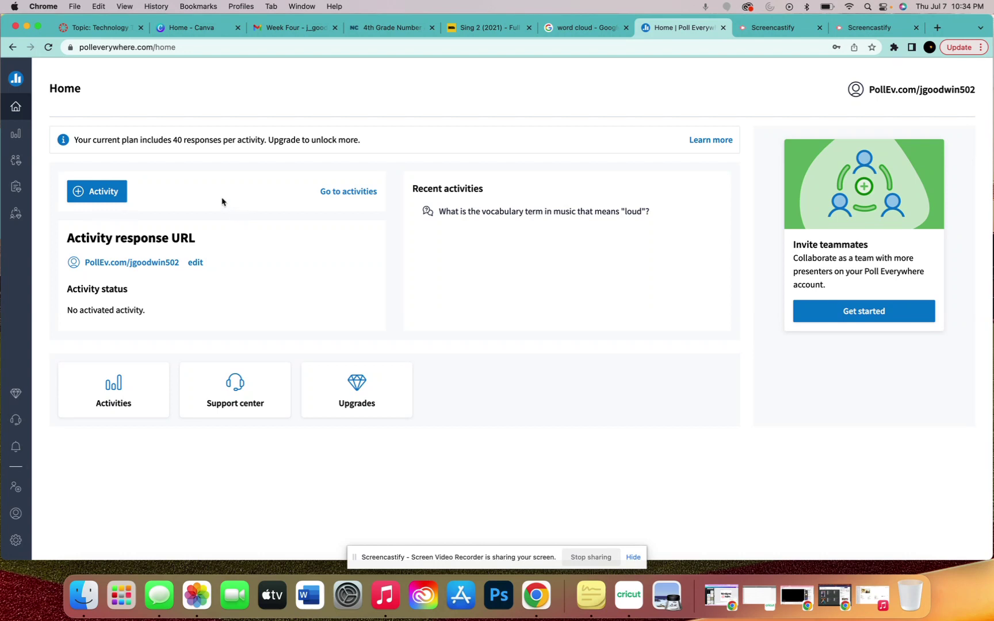
pyautogui.click(108, 194)
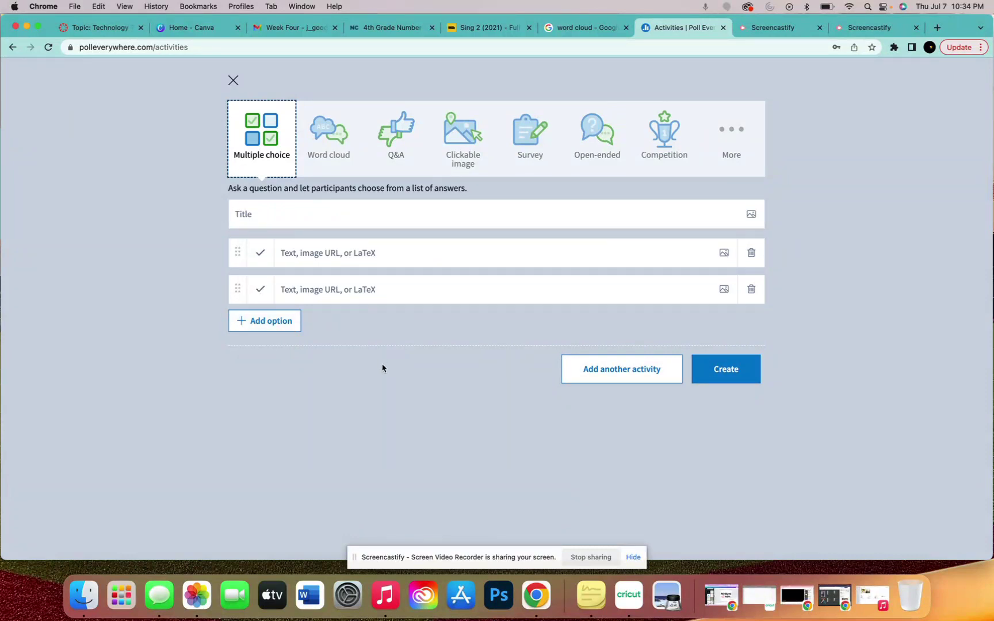
pyautogui.click(333, 146)
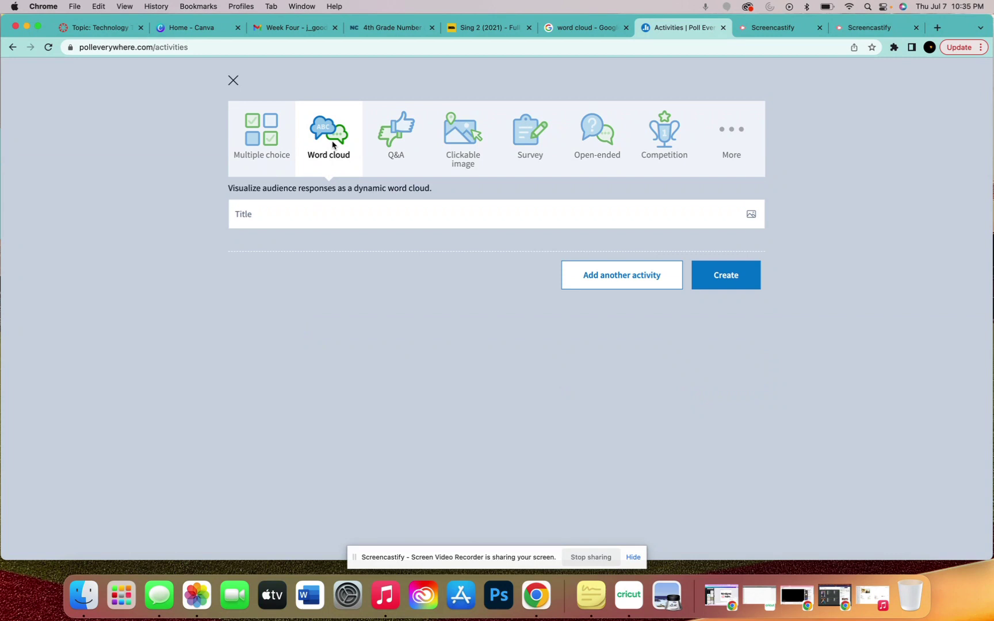
pyautogui.click(401, 144)
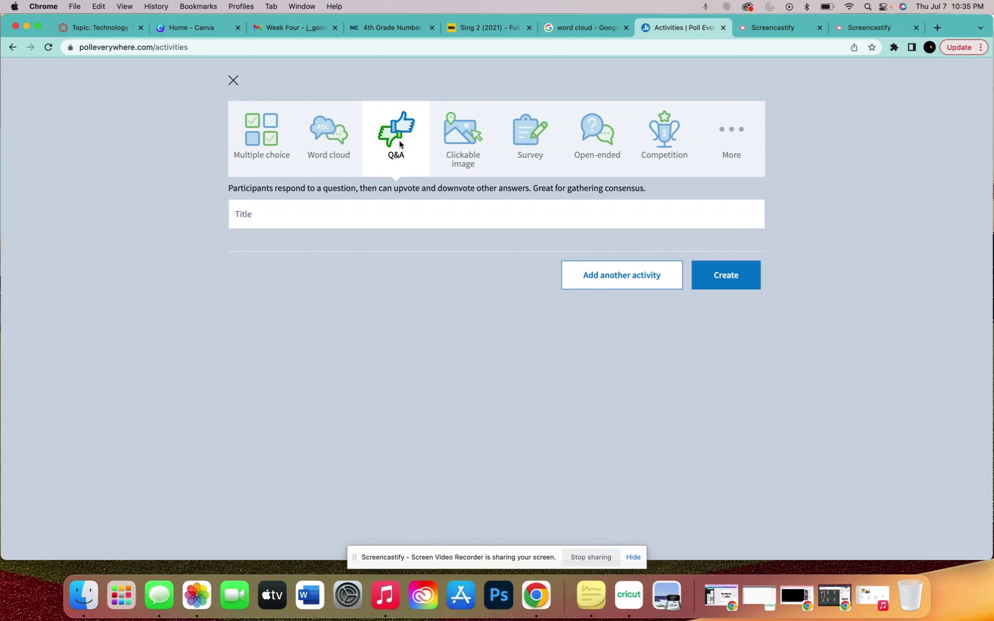
pyautogui.click(477, 151)
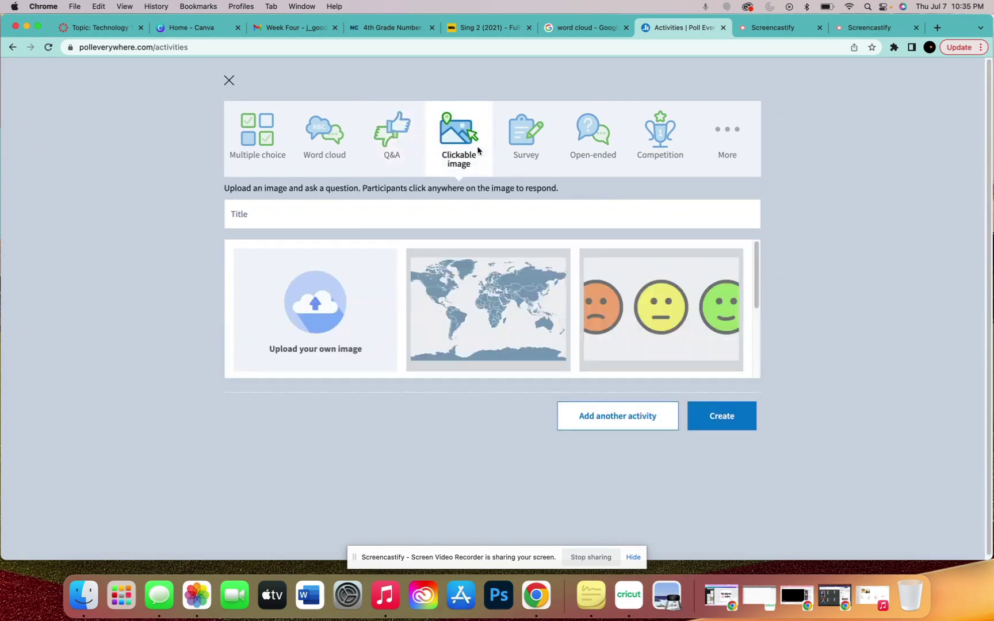
pyautogui.click(540, 138)
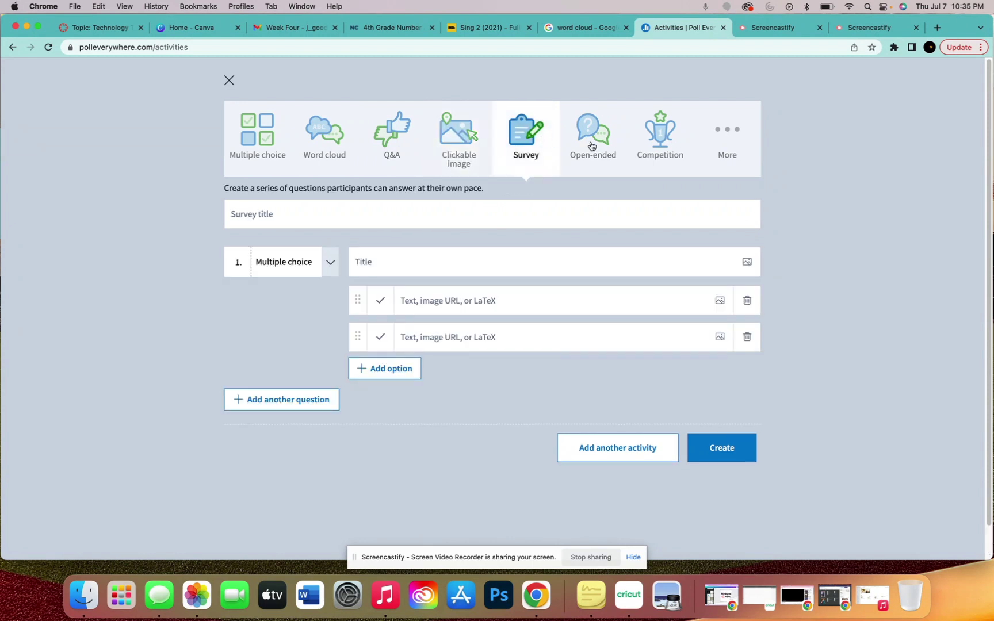
pyautogui.click(591, 145)
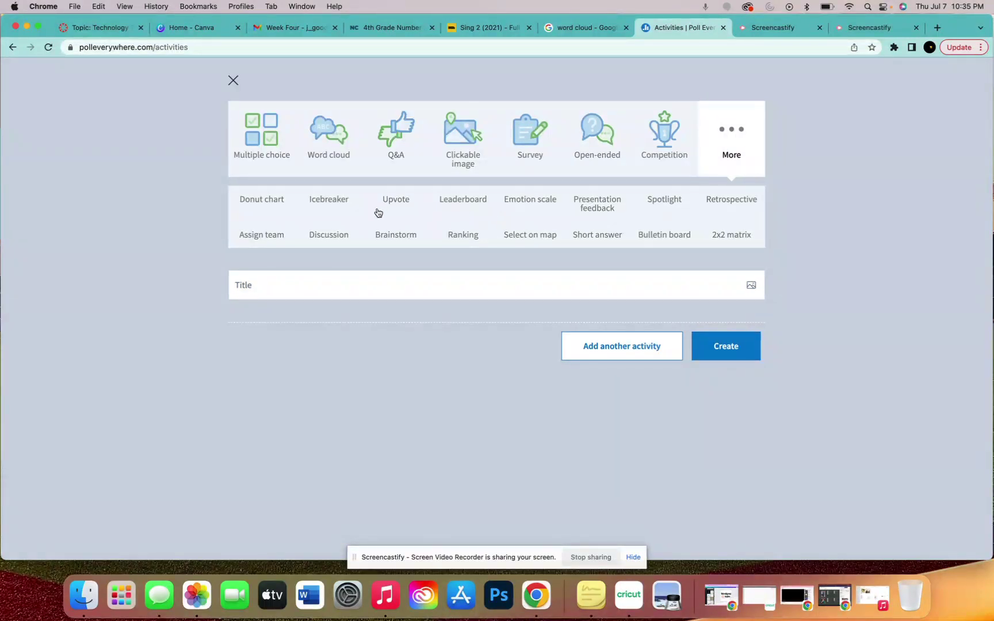
pyautogui.click(540, 208)
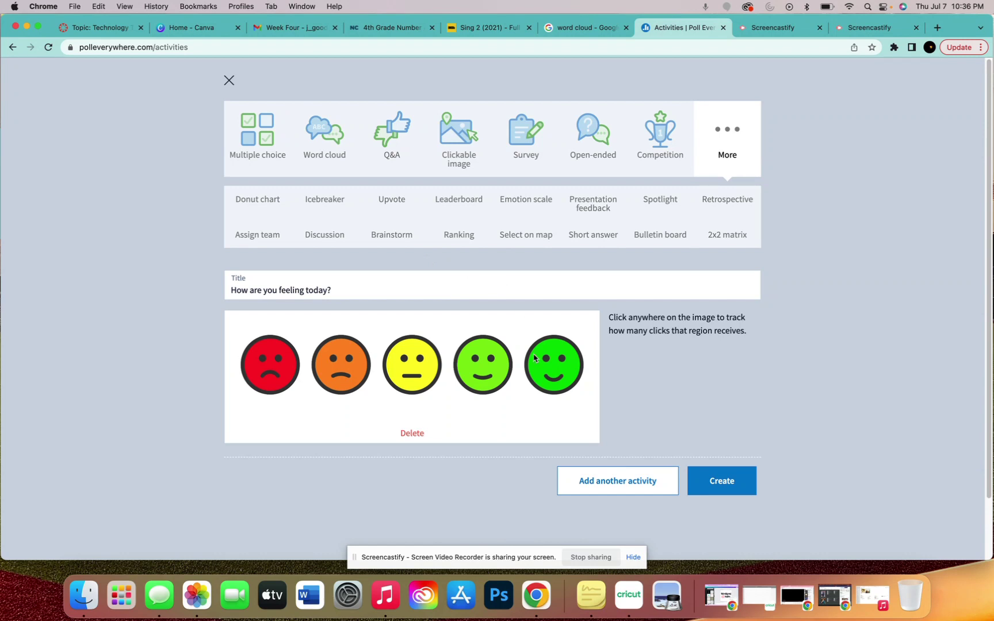
pyautogui.click(327, 200)
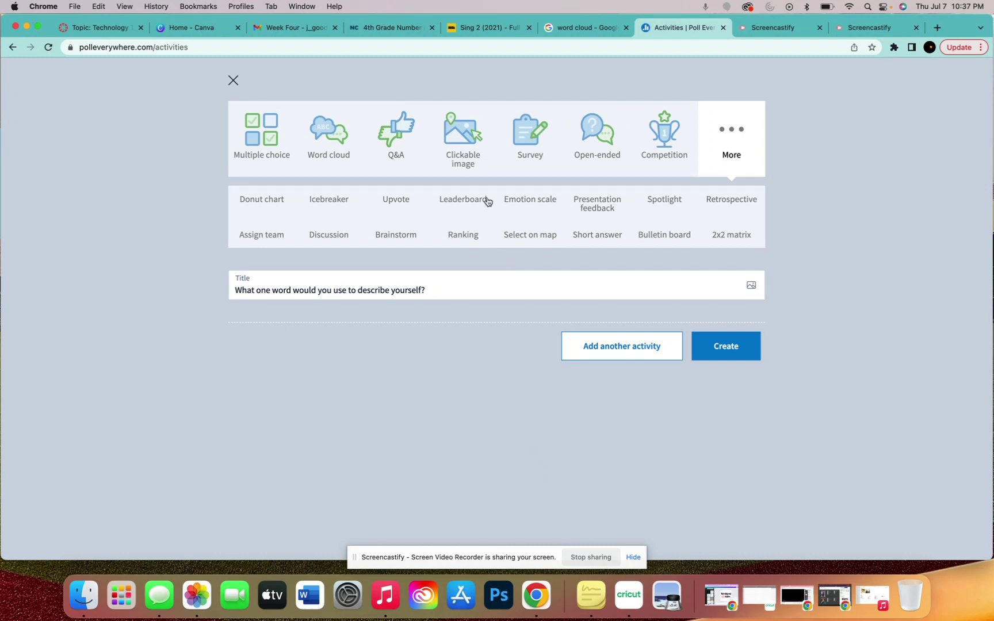
# Create an open-ended activity titled "What is your favorite type of music?".
pyautogui.click(599, 146)
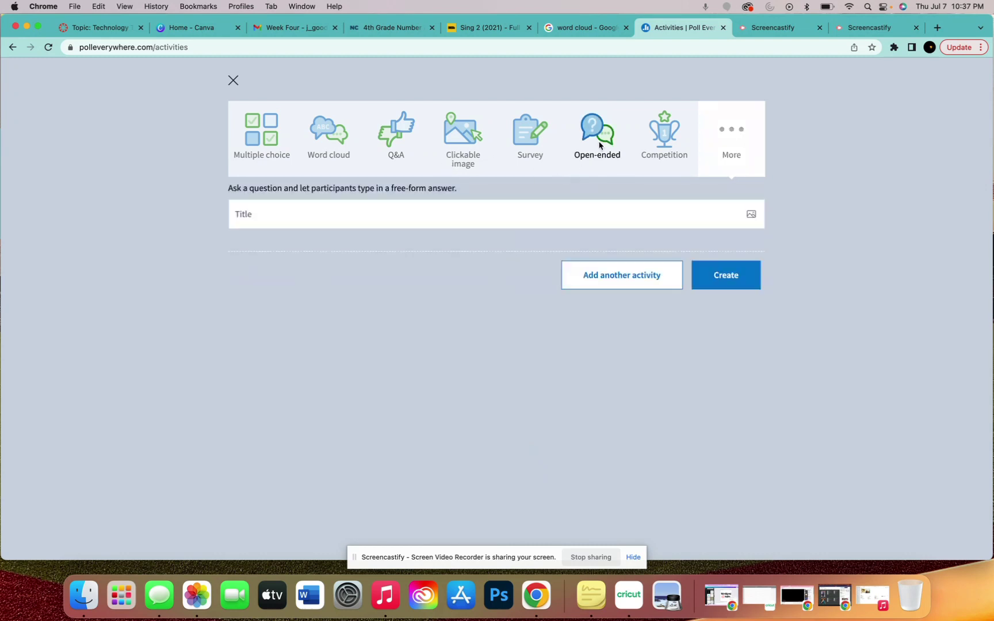
pyautogui.click(261, 219)
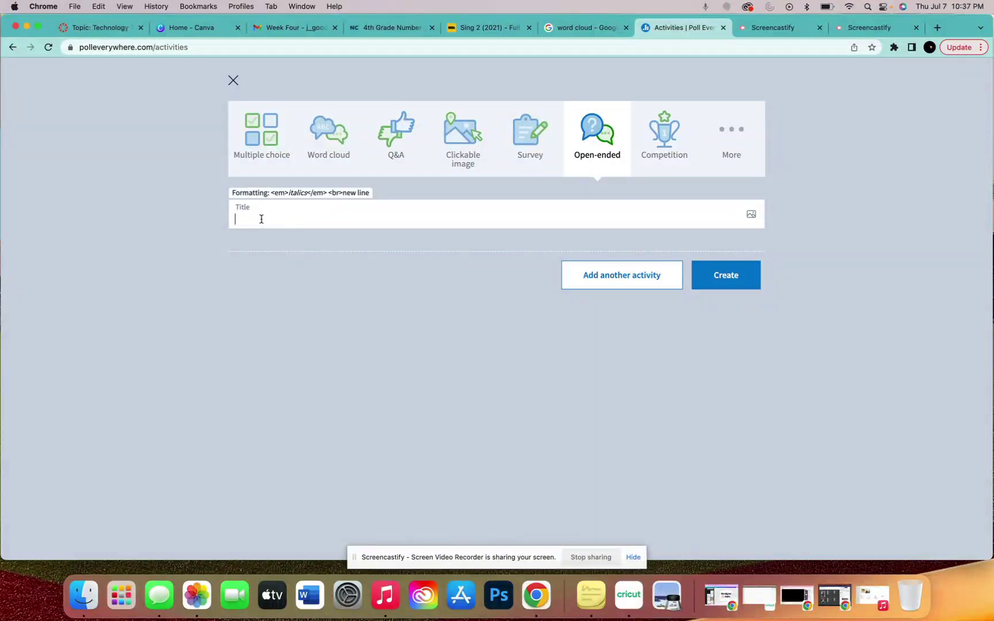
pyautogui.write('What is your most favorite thing ao')
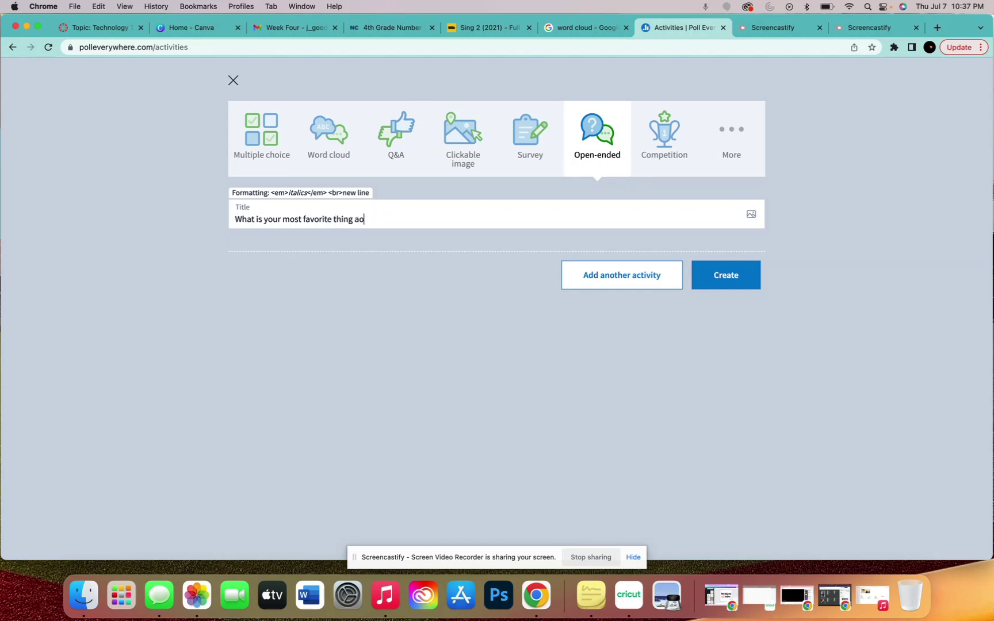
pyautogui.press('BackSpace')
pyautogui.press('BackSpace')
pyautogui.press('BackSpace')
pyautogui.press('BackSpace')
pyautogui.press('BackSpace')
pyautogui.press('BackSpace')
pyautogui.press('BackSpace')
pyautogui.press('BackSpace')
pyautogui.press('BackSpace')
pyautogui.press('BackSpace')
pyautogui.press('BackSpace')
pyautogui.press('BackSpace')
pyautogui.write('orite')
pyautogui.press('BackSpace')
pyautogui.press('BackSpace')
pyautogui.press('BackSpace')
pyautogui.press('BackSpace')
pyautogui.press('BackSpace')
pyautogui.press('BackSpace')
pyautogui.press('BackSpace')
pyautogui.press('BackSpace')
pyautogui.press('BackSpace')
pyautogui.press('BackSpace')
pyautogui.press('BackSpace')
pyautogui.press('BackSpace')
pyautogui.press('BackSpace')
pyautogui.write('favorite type of music?')
pyautogui.click(717, 282)
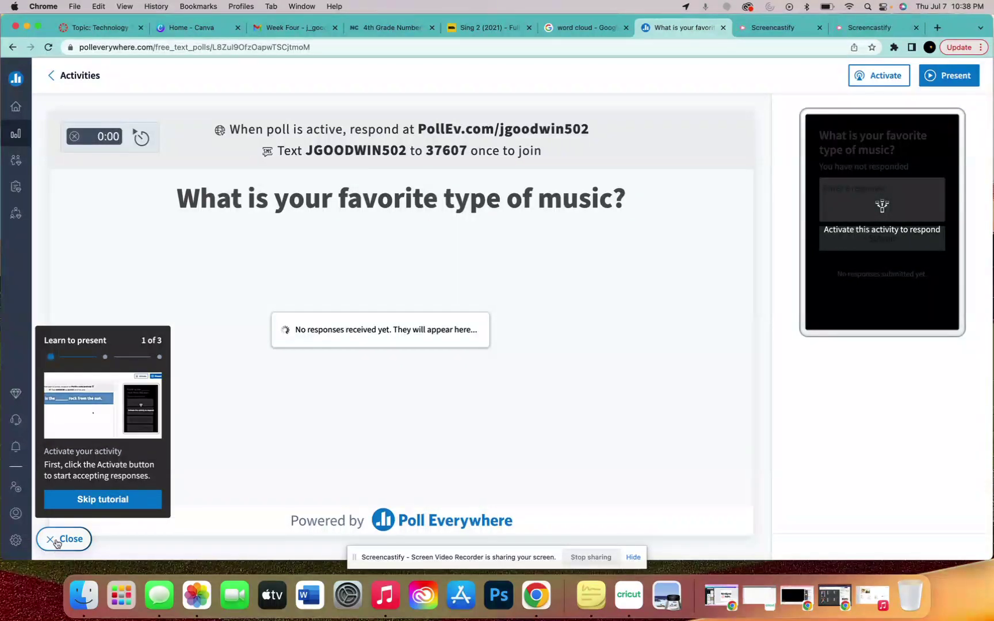
# Close the presenting tutorial and return to the activities list.
pyautogui.click(56, 544)
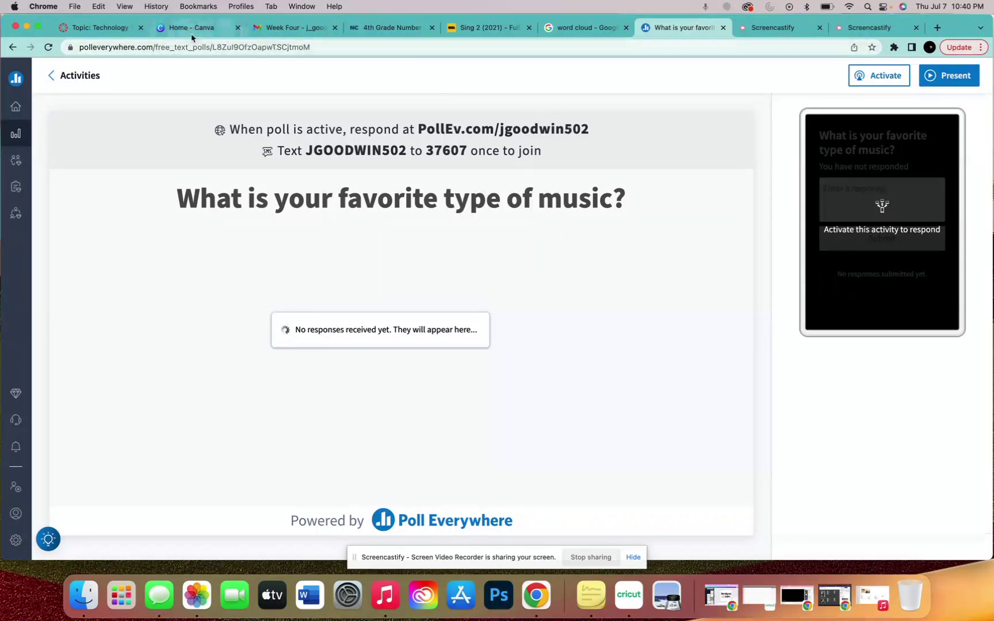
pyautogui.click(52, 80)
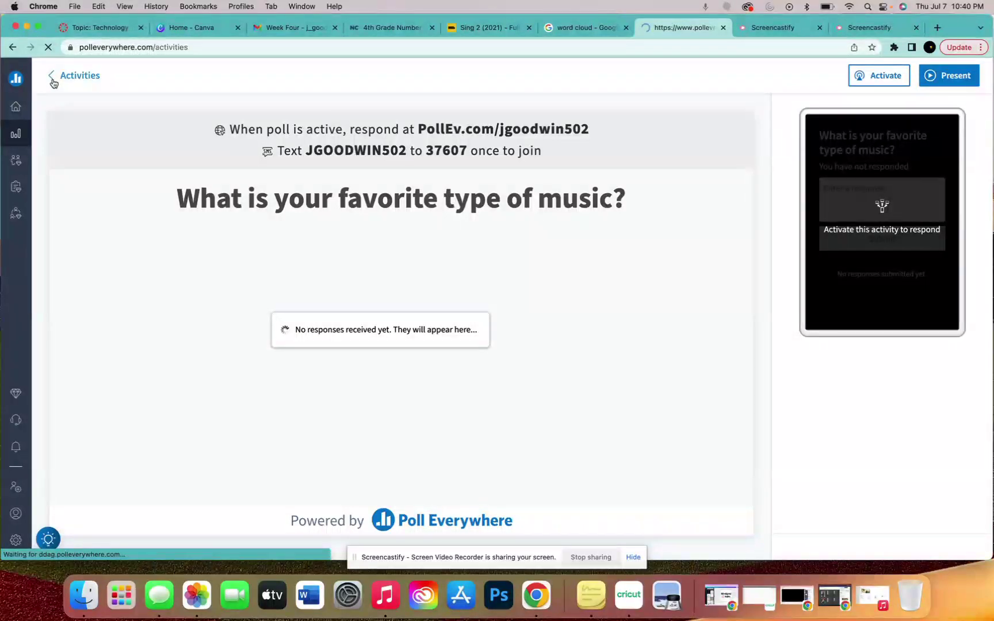